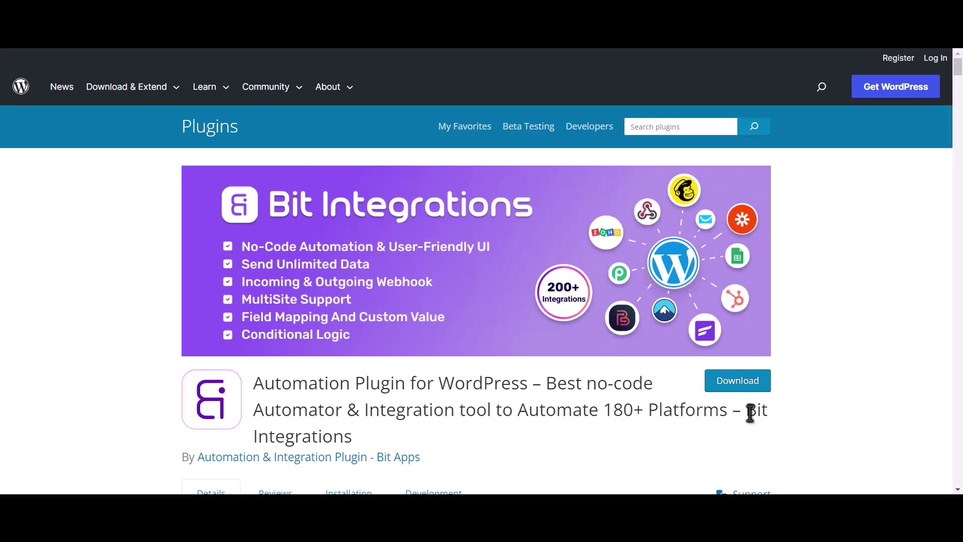
# - Select the Bit Integrations plugin name on its WordPress.org listing
pyautogui.doubleClick(753, 411)
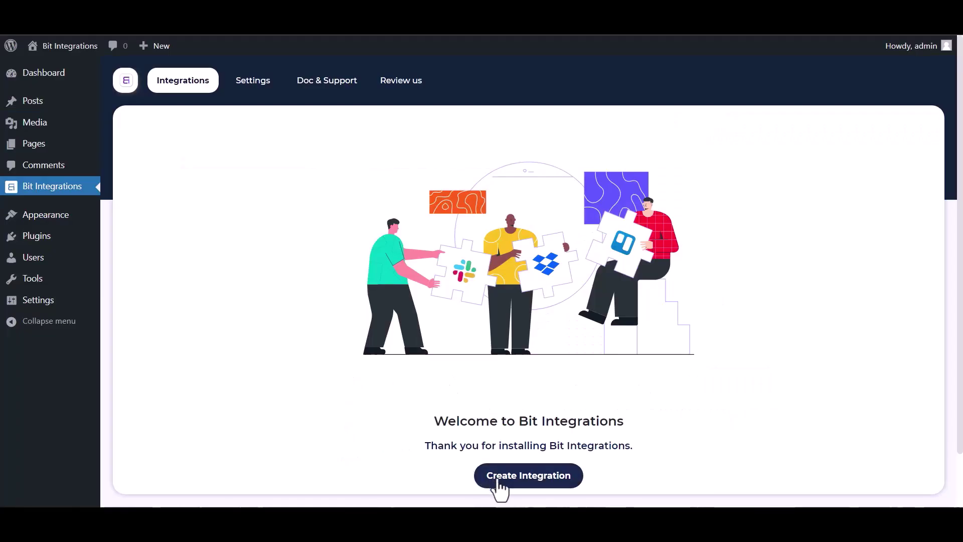
# - Create a new integration with the Groundhogg trigger and its Contact-Create task
pyautogui.click(512, 475)
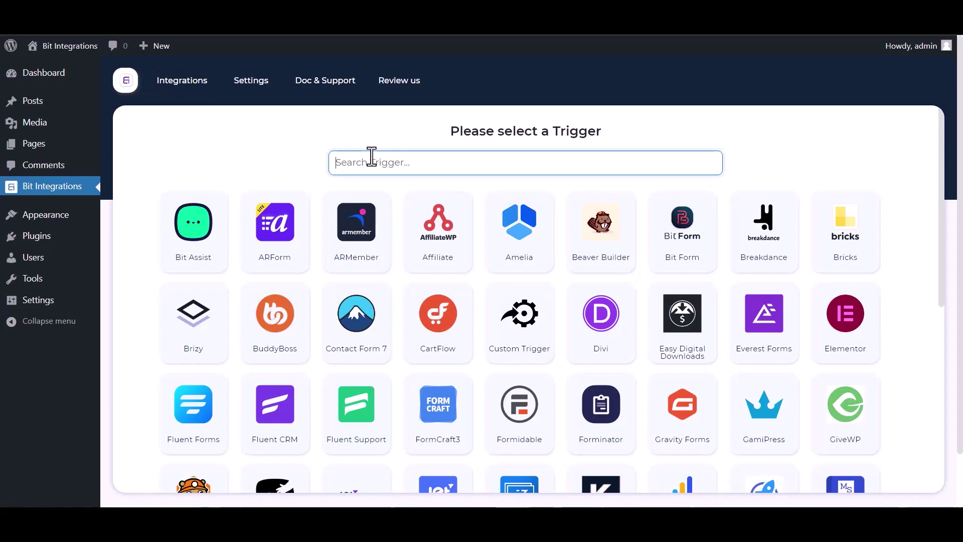
pyautogui.write('gr')
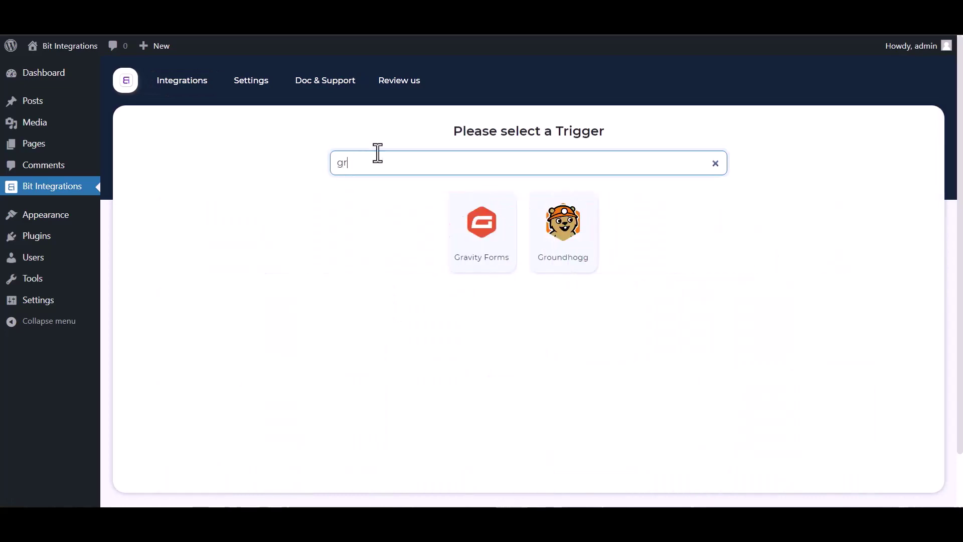
pyautogui.click(563, 233)
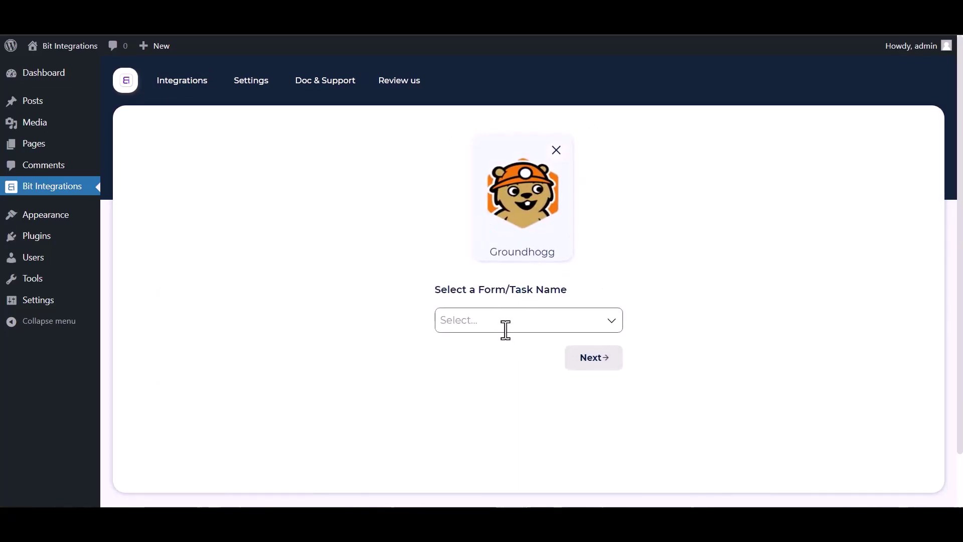
pyautogui.click(499, 320)
pyautogui.click(490, 348)
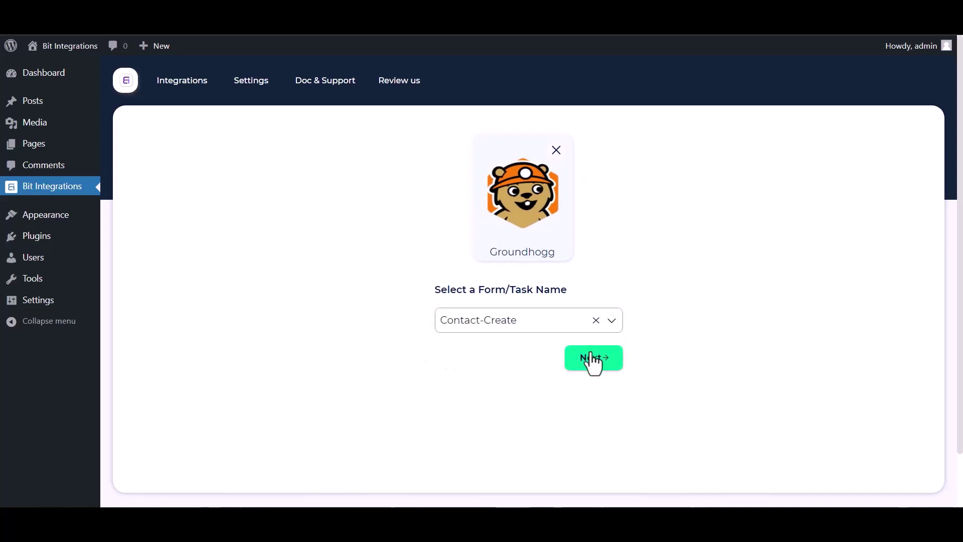
# - Continue to the action list and pick SendinBlue as the action
pyautogui.click(594, 358)
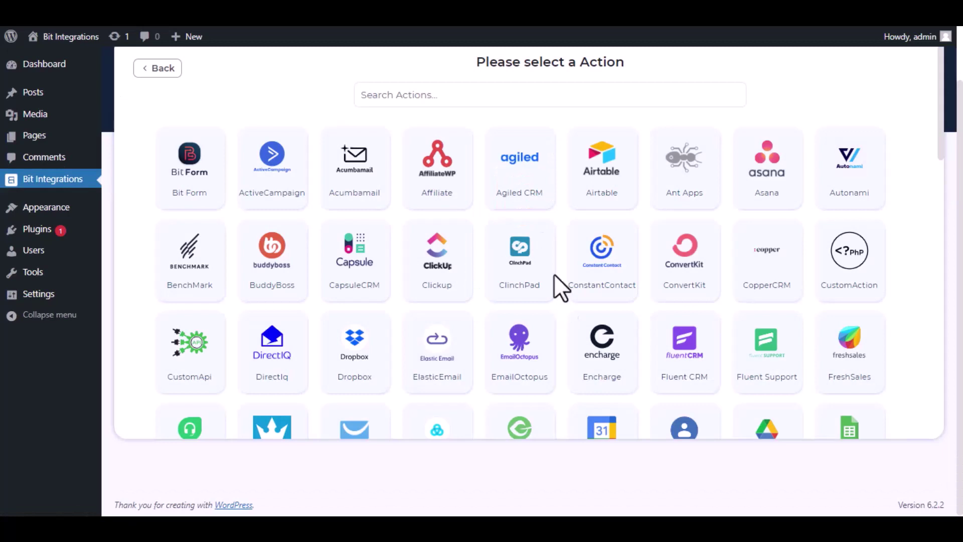
pyautogui.click(501, 94)
pyautogui.write('Sendin')
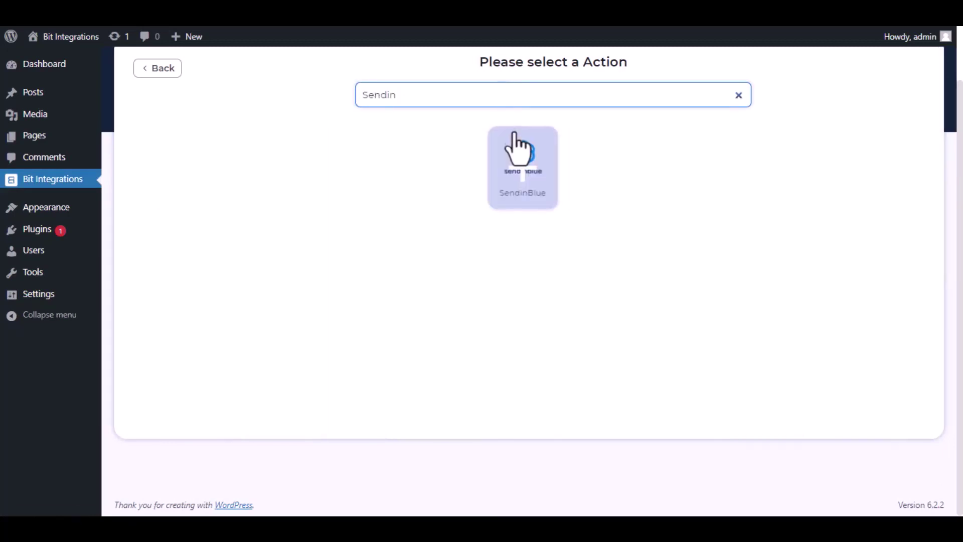
pyautogui.click(522, 166)
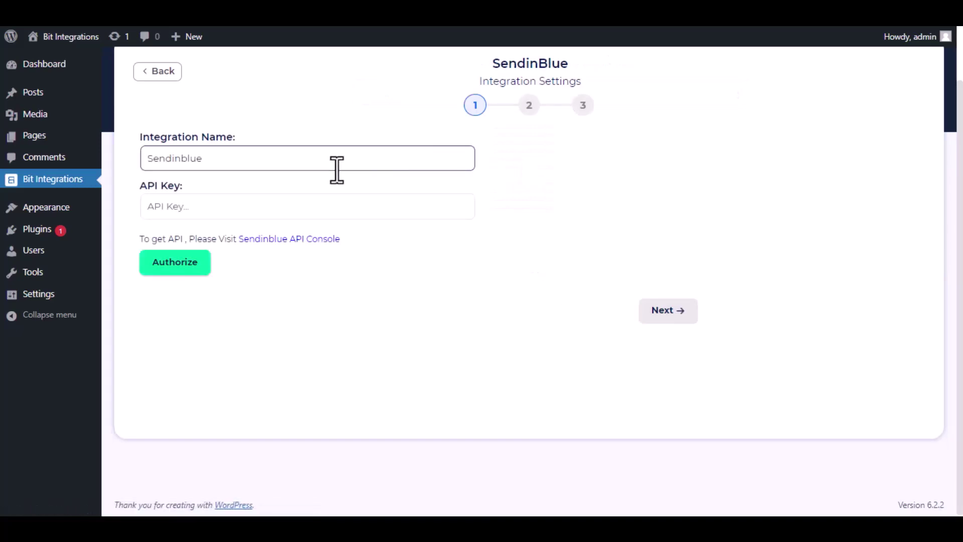
# - Check the default Sendinblue integration name, then open the Sendinblue API Console page
pyautogui.moveTo(219, 159); pyautogui.dragTo(142, 162)
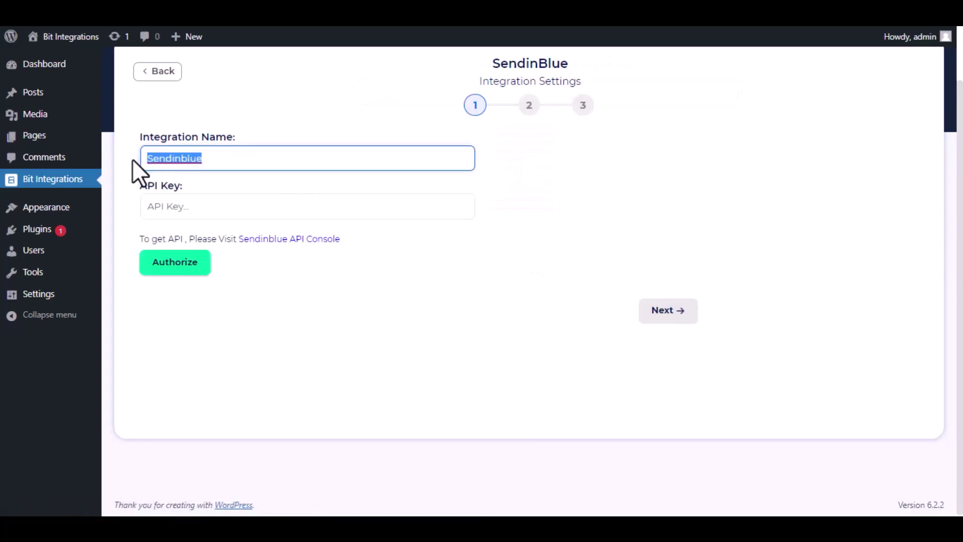
pyautogui.click(204, 159)
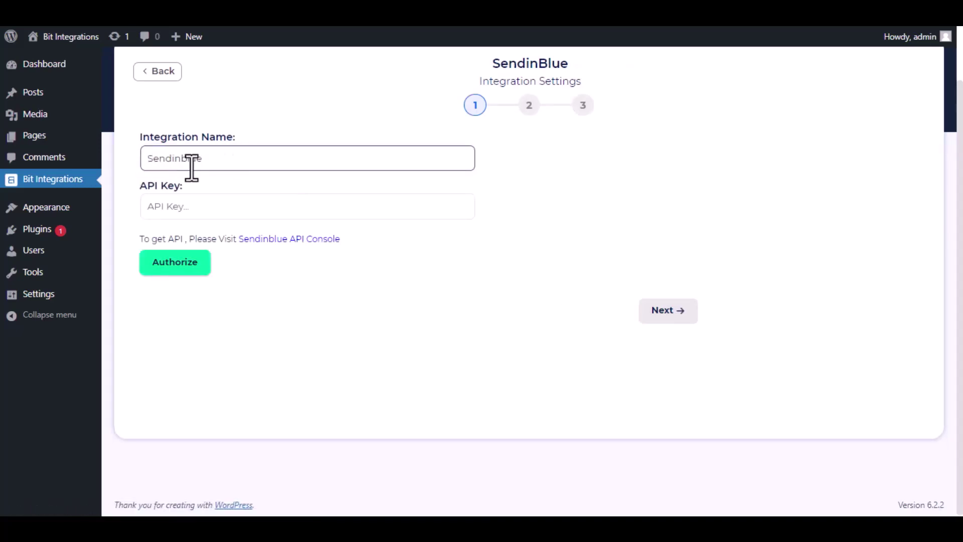
pyautogui.moveTo(136, 237); pyautogui.dragTo(343, 243)
pyautogui.click(284, 258)
pyautogui.click(285, 239)
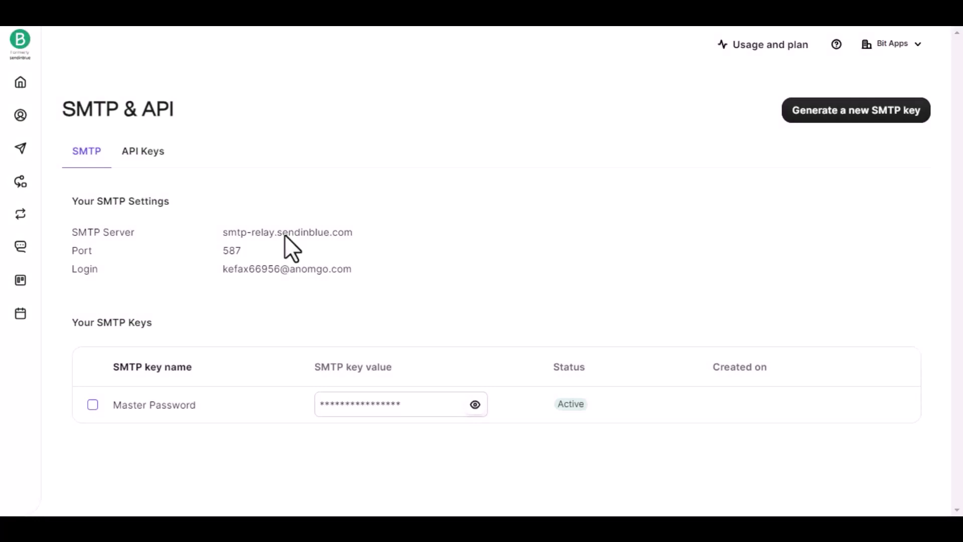
# - Generate a Brevo API key called 'Bit Integrations' under API Keys and copy it
pyautogui.click(142, 151)
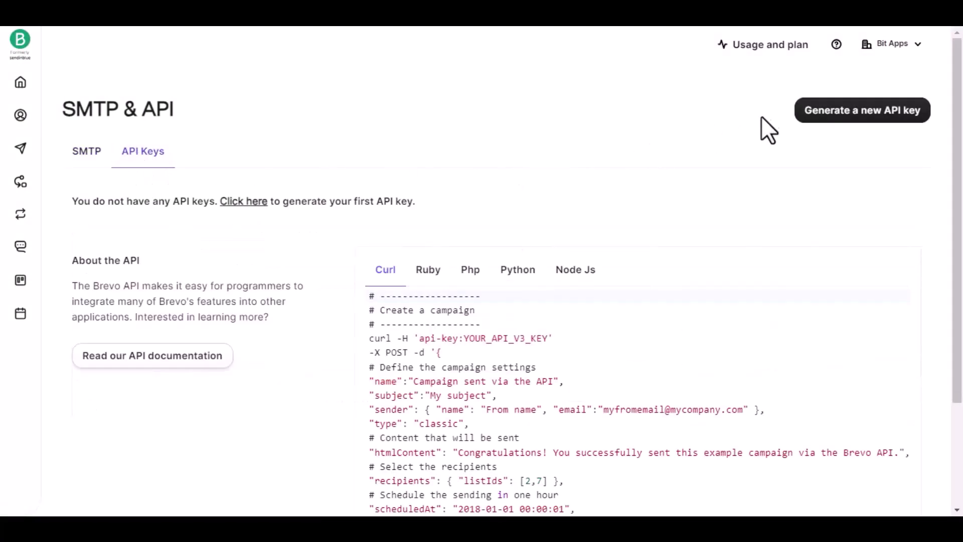
pyautogui.click(846, 113)
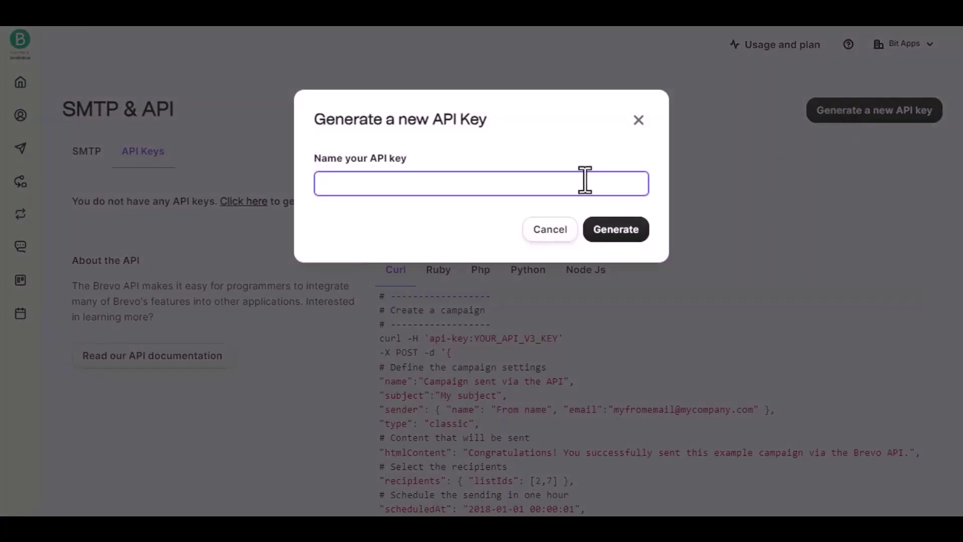
pyautogui.write('Bit ')
pyautogui.write('Integrations')
pyautogui.click(616, 229)
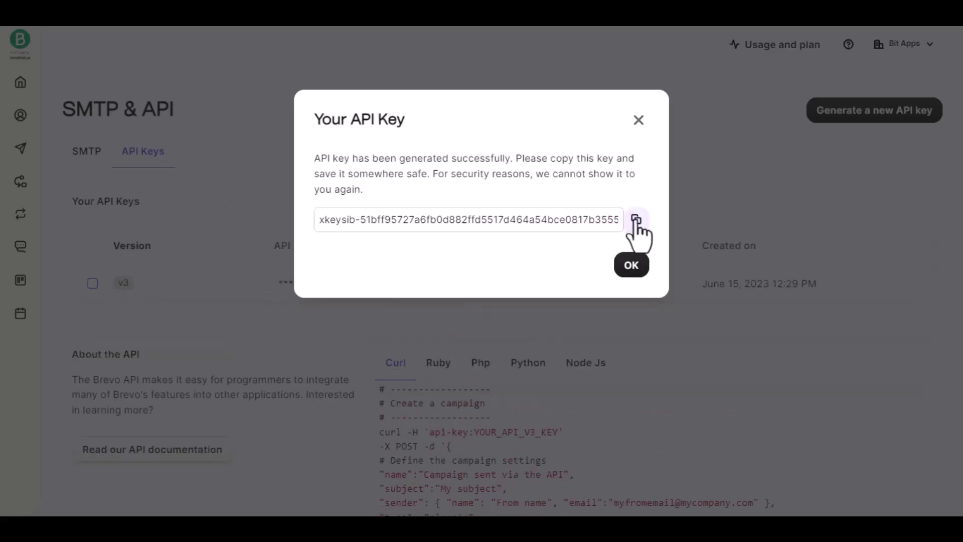
pyautogui.click(636, 220)
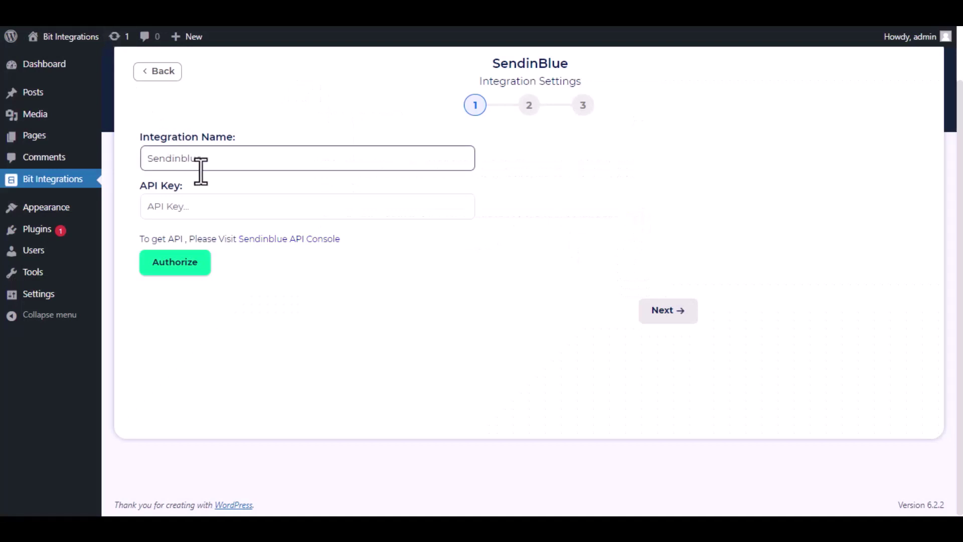
# - Paste the Brevo key into API Key, authorize SendinBlue, and advance to step 2
pyautogui.click(220, 206)
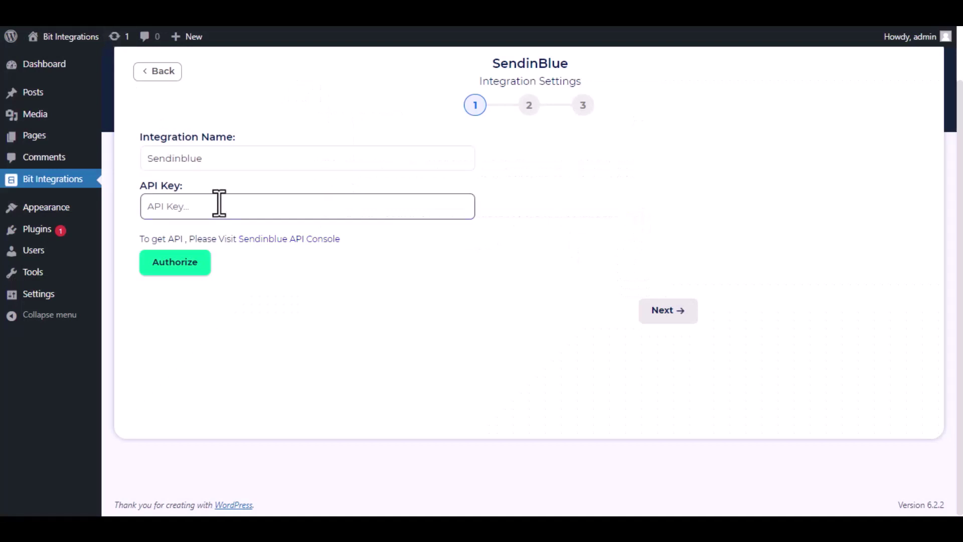
pyautogui.hotkey('ctrl', 'v')
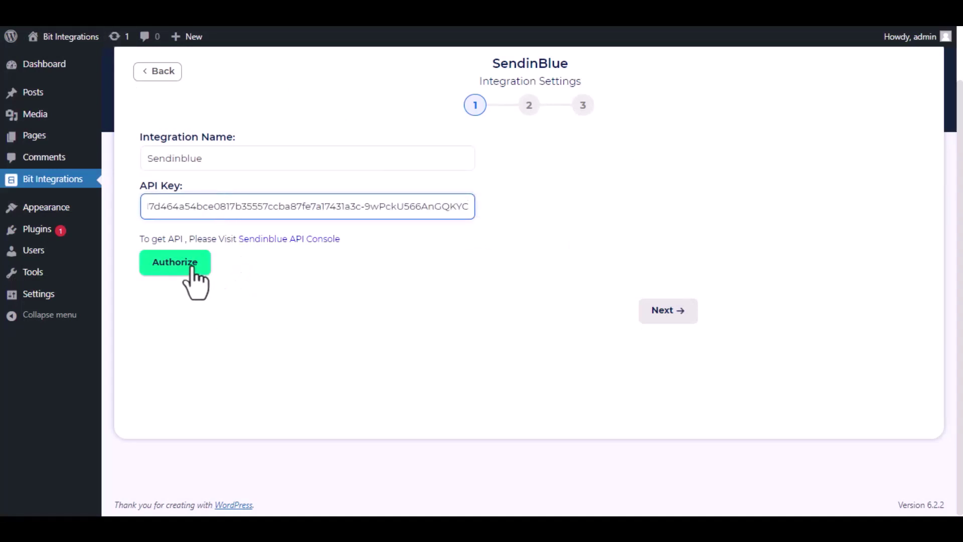
pyautogui.click(175, 262)
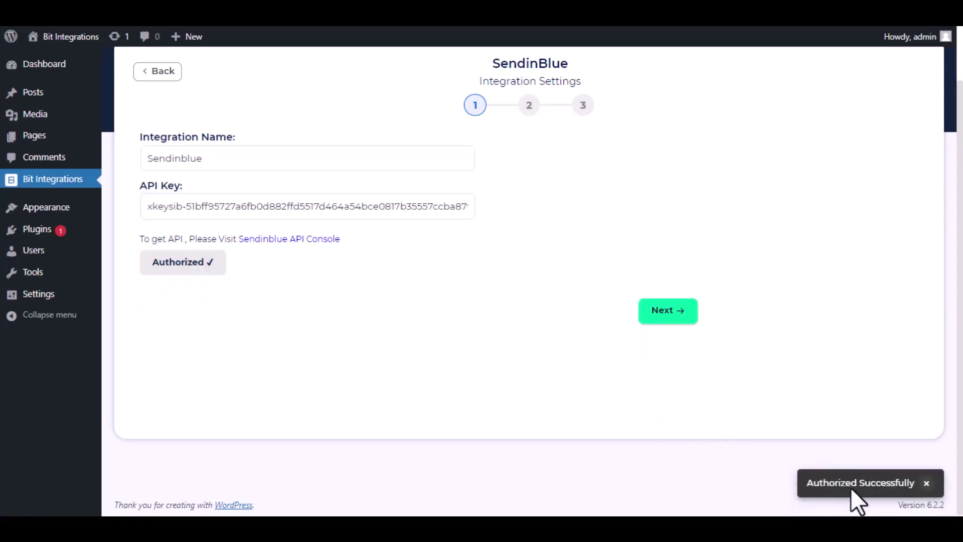
pyautogui.click(667, 310)
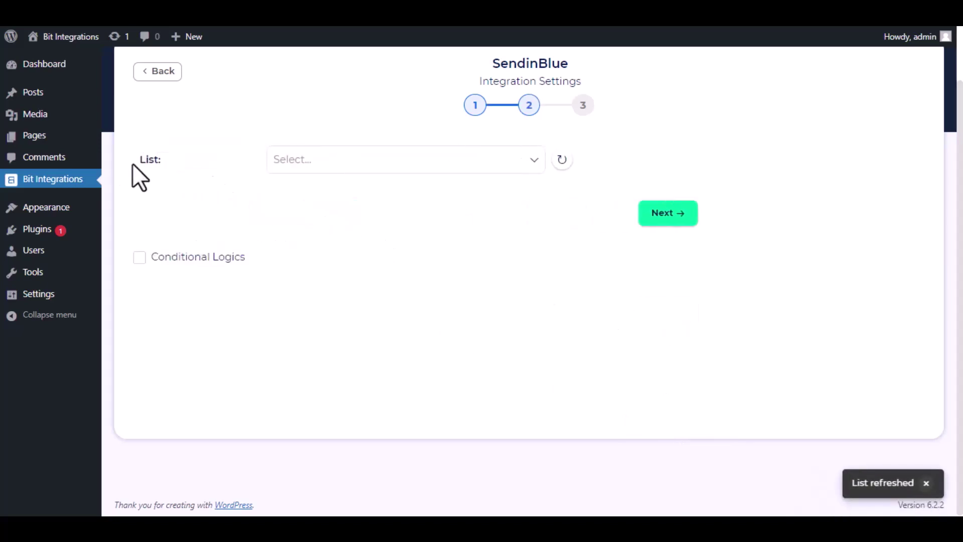
# - Choose the Bit Integrations list as the Sendinblue destination
pyautogui.click(353, 170)
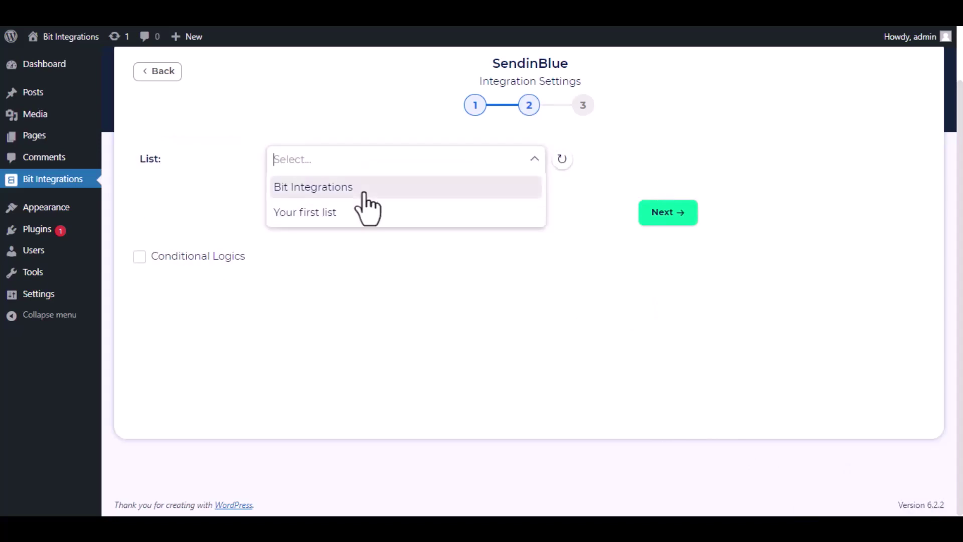
pyautogui.click(362, 189)
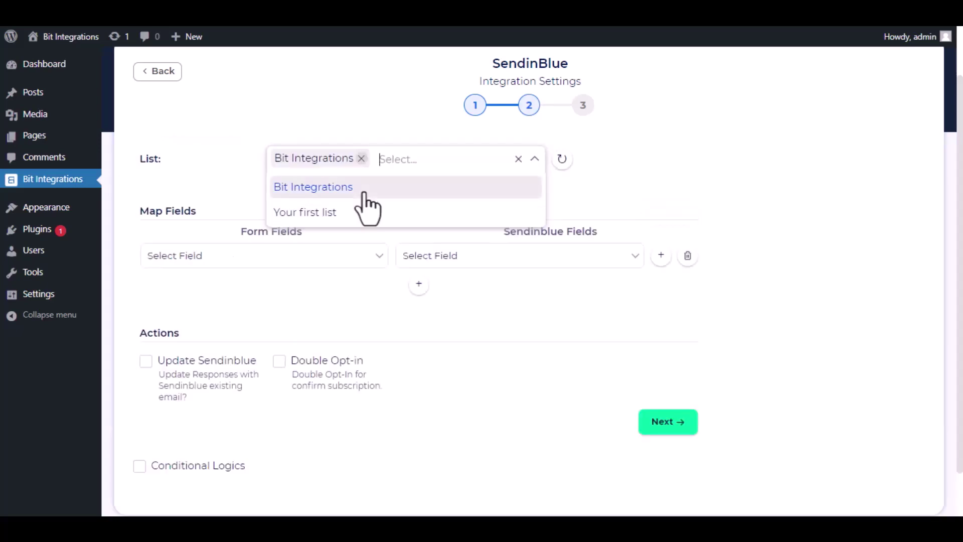
pyautogui.click(565, 214)
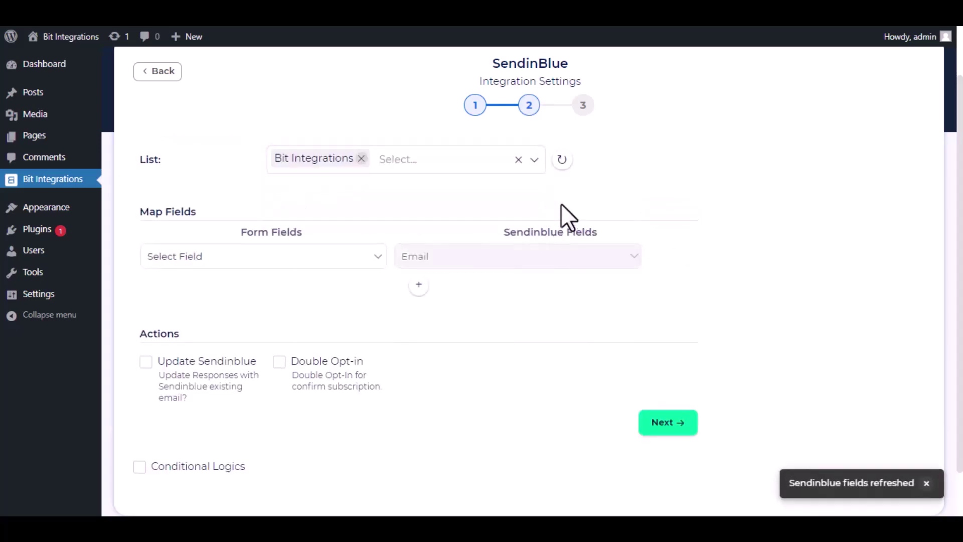
# - Map Email to Email, First Name to FIRSTNAME, and Last Name to LASTNAME
pyautogui.click(264, 256)
pyautogui.click(287, 298)
pyautogui.click(419, 284)
pyautogui.click(520, 288)
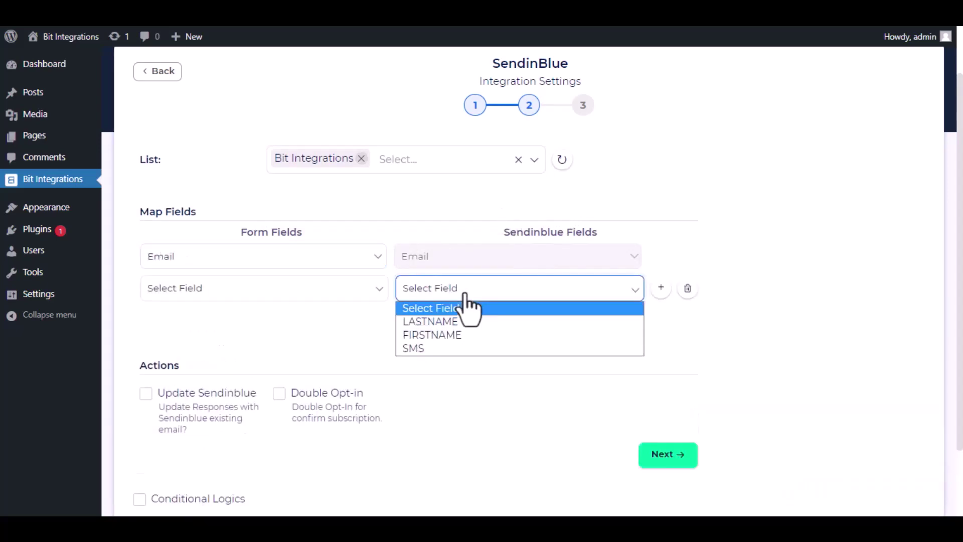
pyautogui.click(432, 334)
pyautogui.click(331, 287)
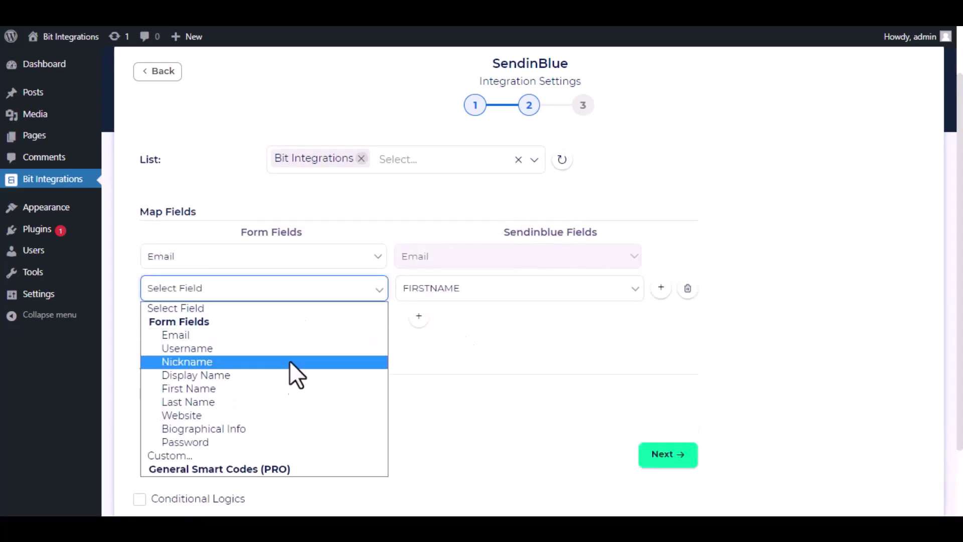
pyautogui.click(288, 388)
pyautogui.click(418, 317)
pyautogui.click(519, 319)
pyautogui.click(463, 352)
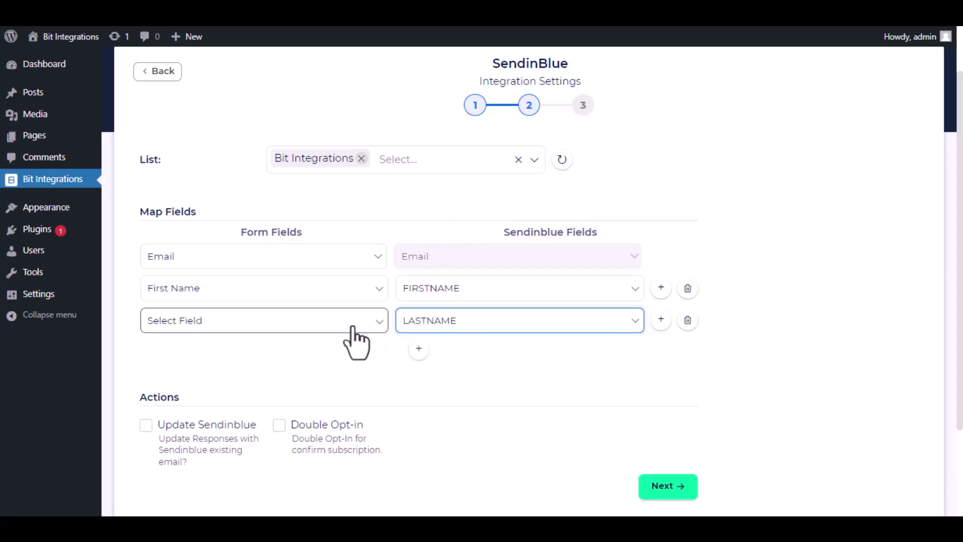
pyautogui.click(355, 323)
pyautogui.click(249, 434)
pyautogui.scroll(-3, 486, 361)
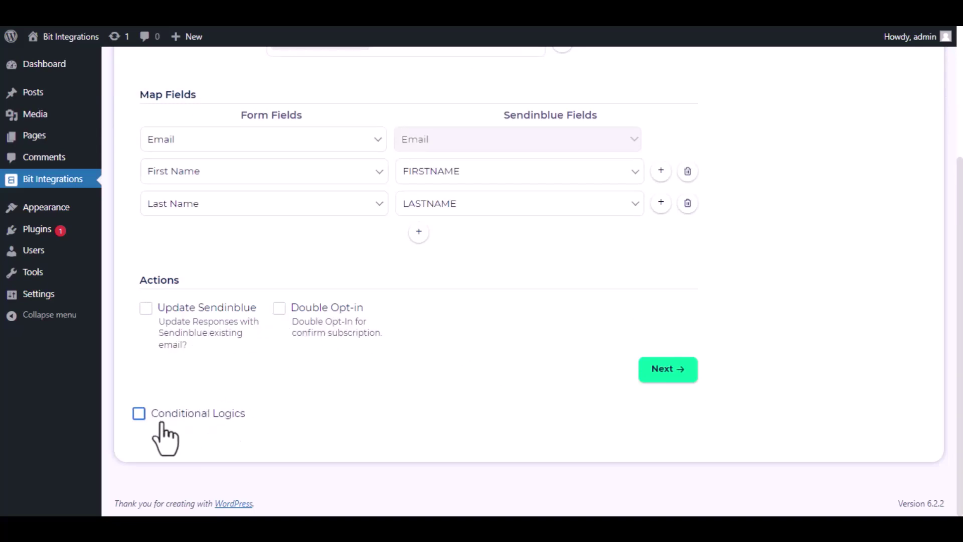
# - Leave Conditional Logics unticked, advance to step 3, and Finish & Save
pyautogui.click(139, 414)
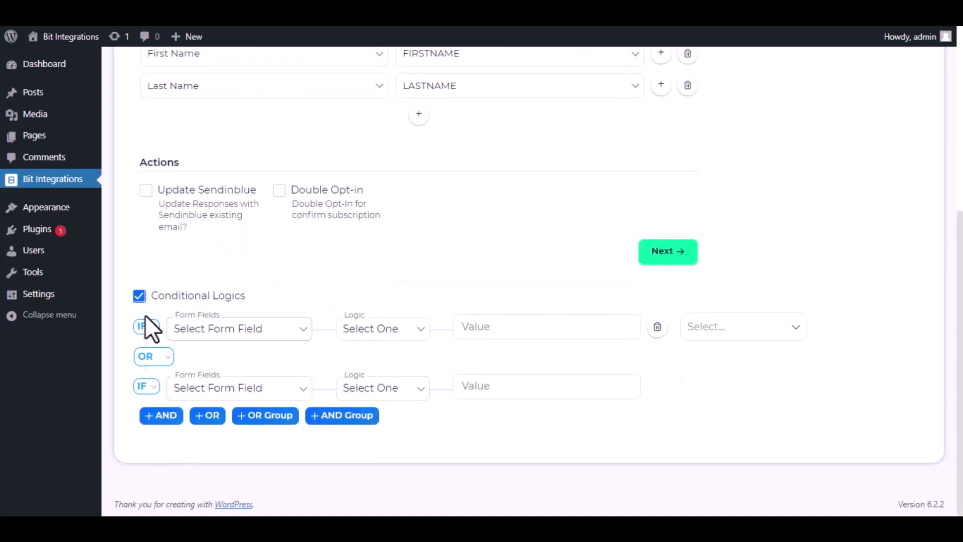
pyautogui.click(139, 295)
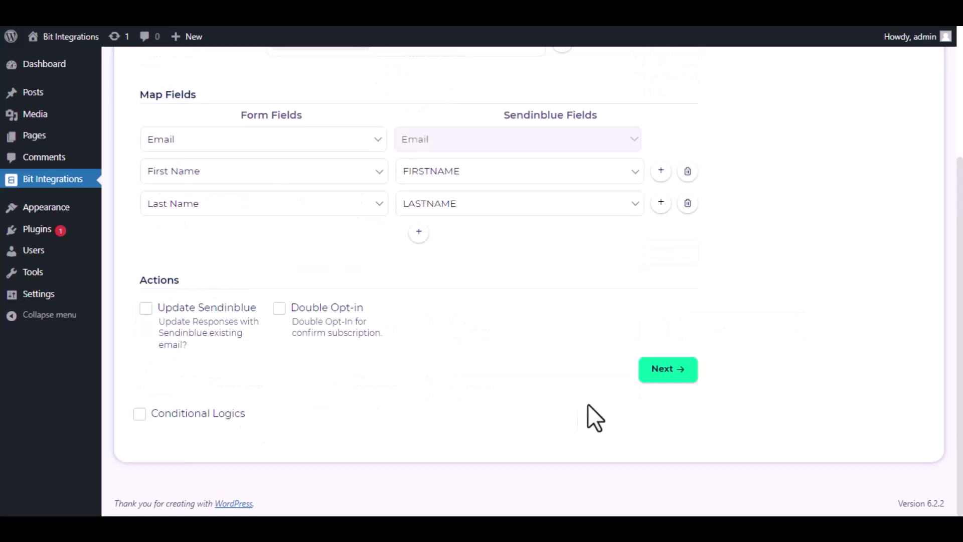
pyautogui.click(672, 371)
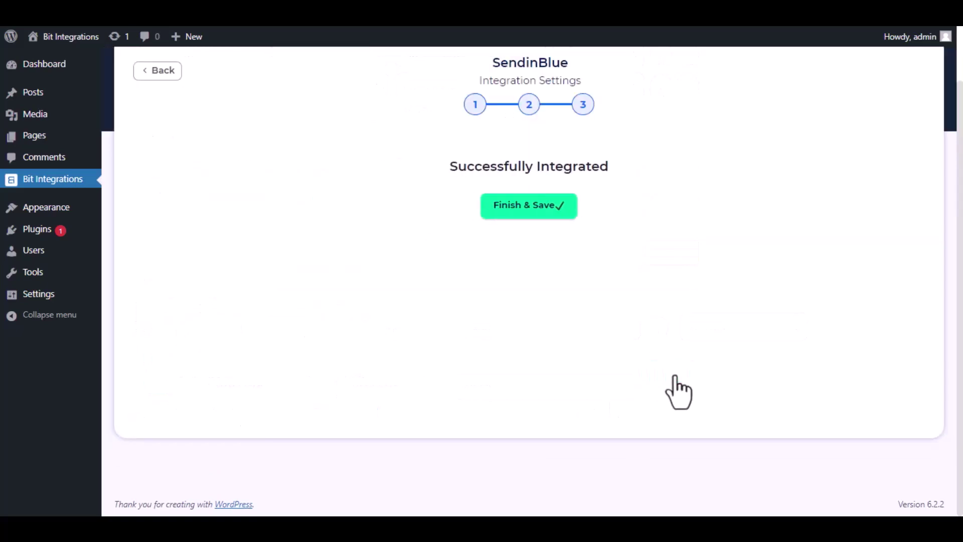
pyautogui.click(530, 206)
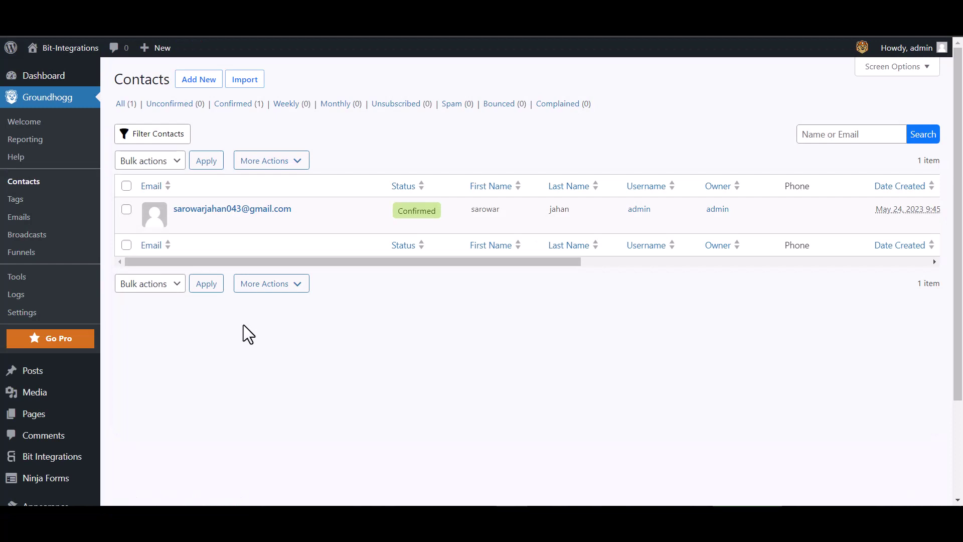
pyautogui.click(198, 79)
pyautogui.click(375, 183)
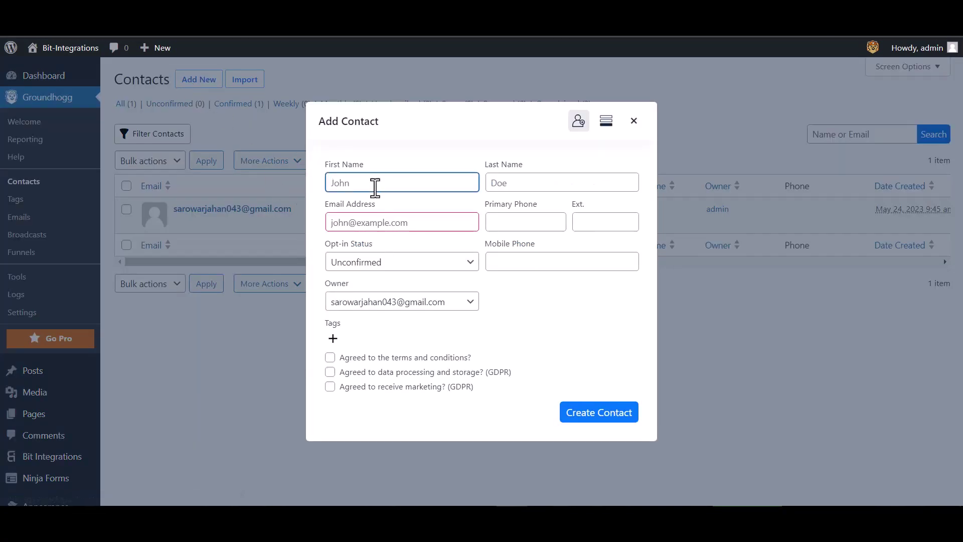
pyautogui.write('Bit')
pyautogui.click(536, 183)
pyautogui.write('Integration')
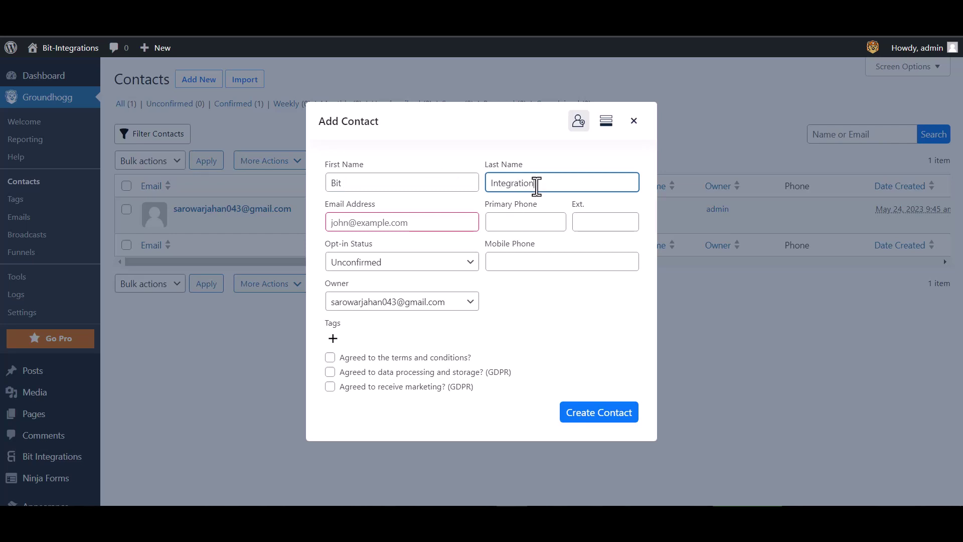
pyautogui.write('s')
pyautogui.click(424, 222)
pyautogui.write('supp')
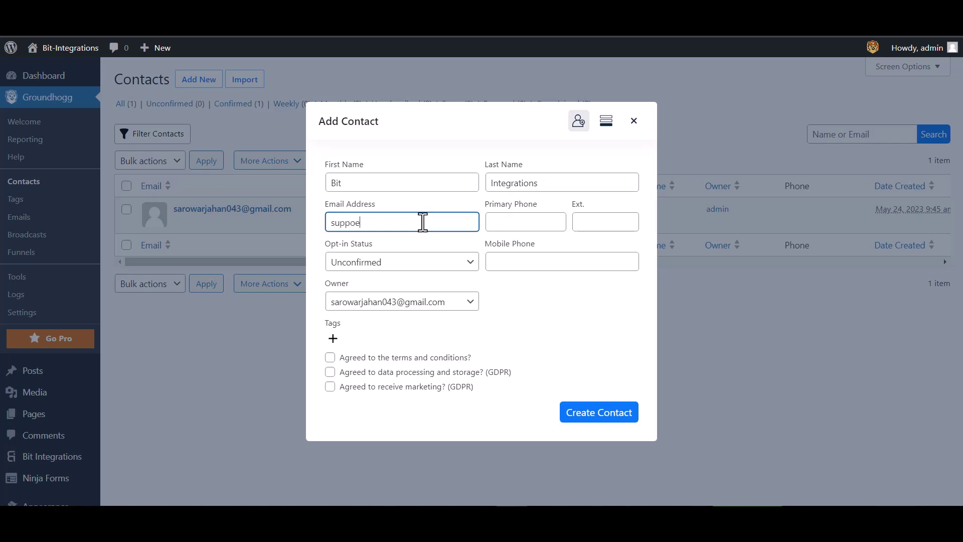
pyautogui.press('BackSpace')
pyautogui.write('.pro')
pyautogui.click(548, 262)
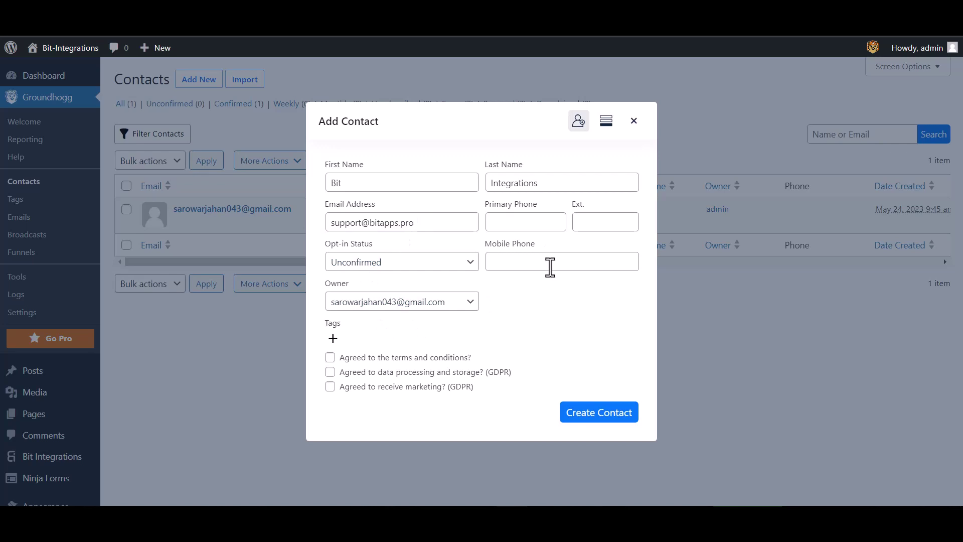
pyautogui.write('444555666')
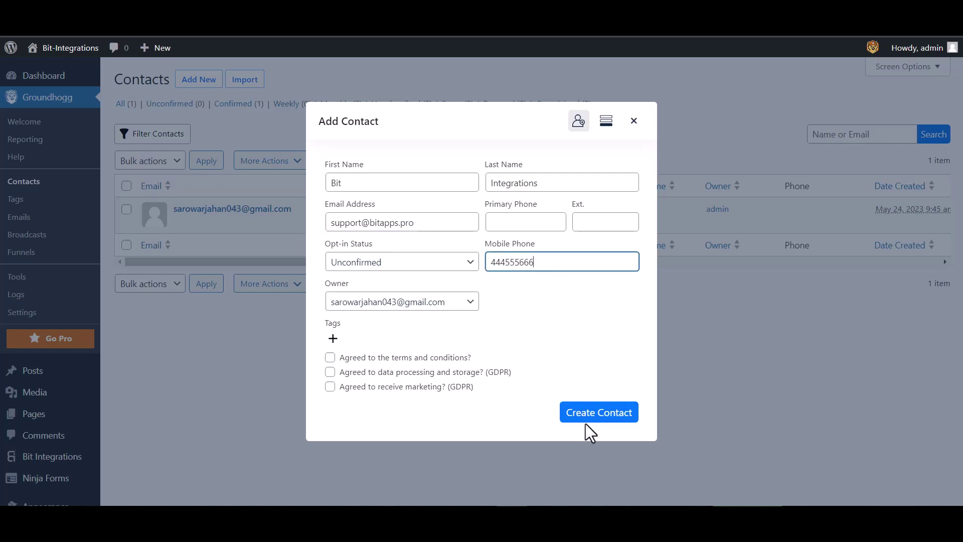
pyautogui.click(599, 413)
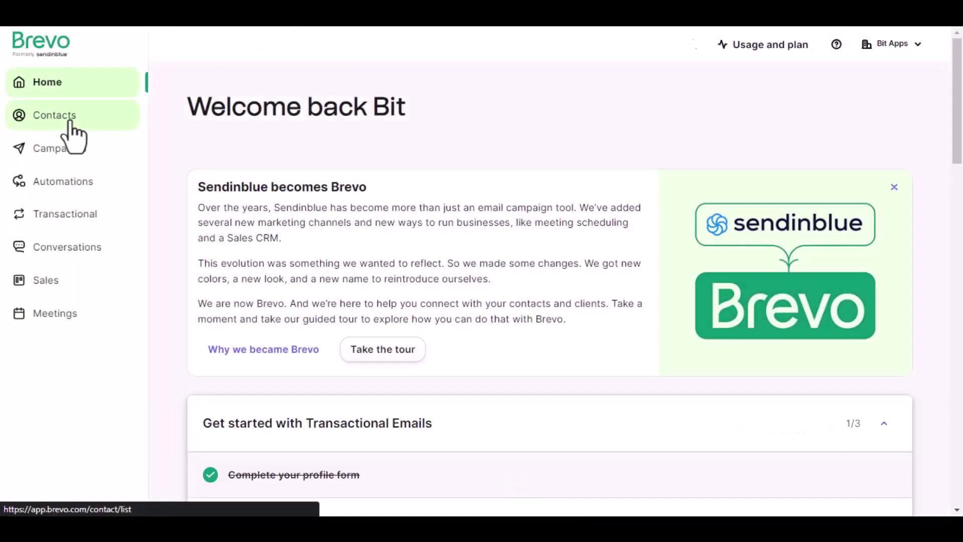
# - Open the '1 Contact' link for the Bit Integrations list under Brevo's Contacts > Lists
pyautogui.click(54, 115)
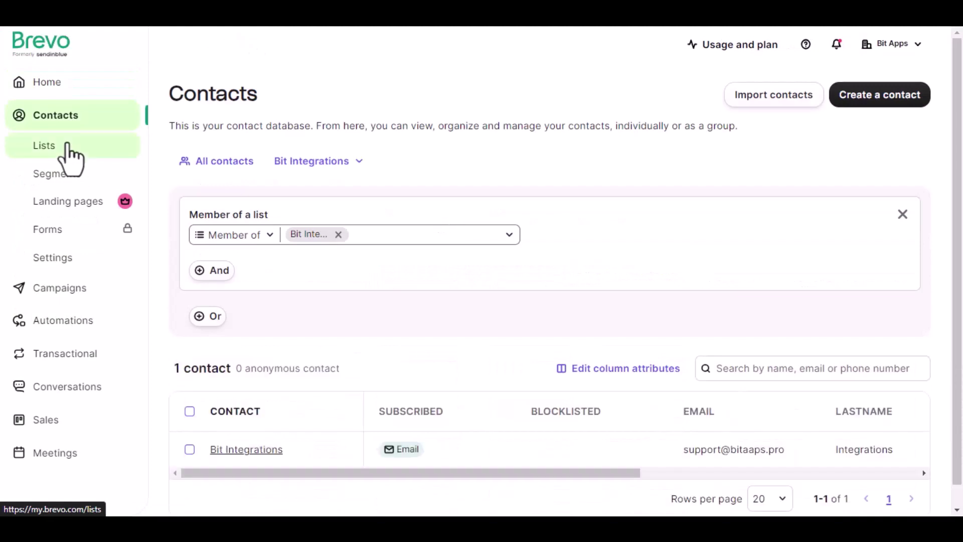
pyautogui.click(44, 144)
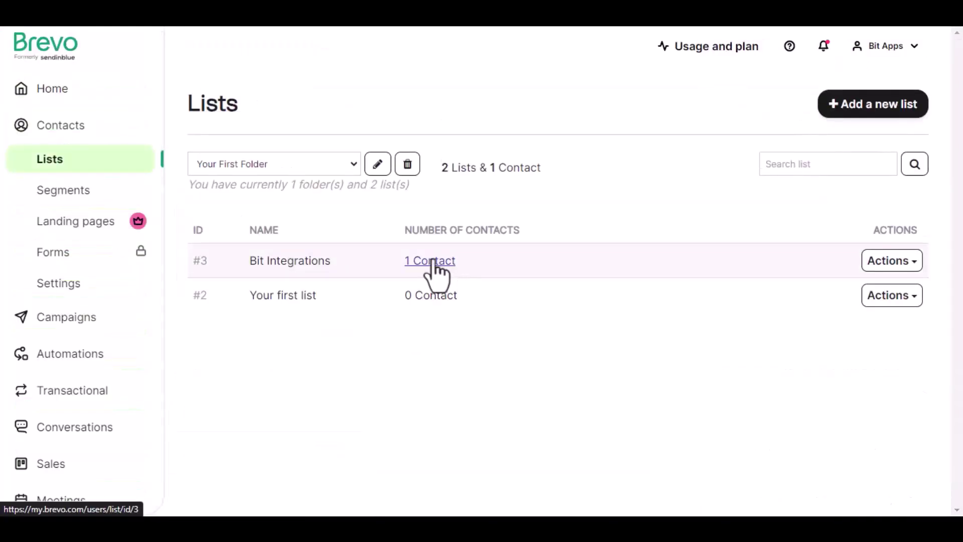
pyautogui.click(430, 260)
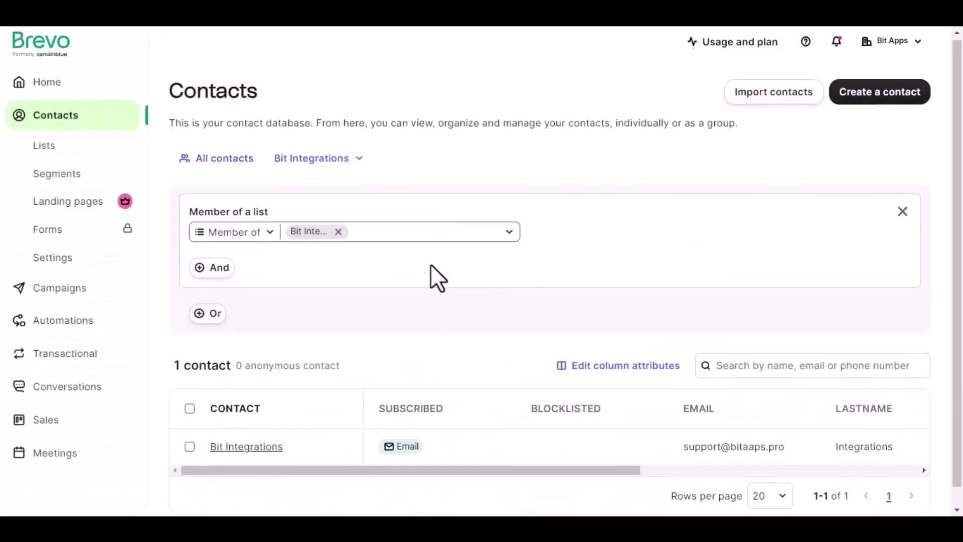
pyautogui.scroll(-1, 431, 265)
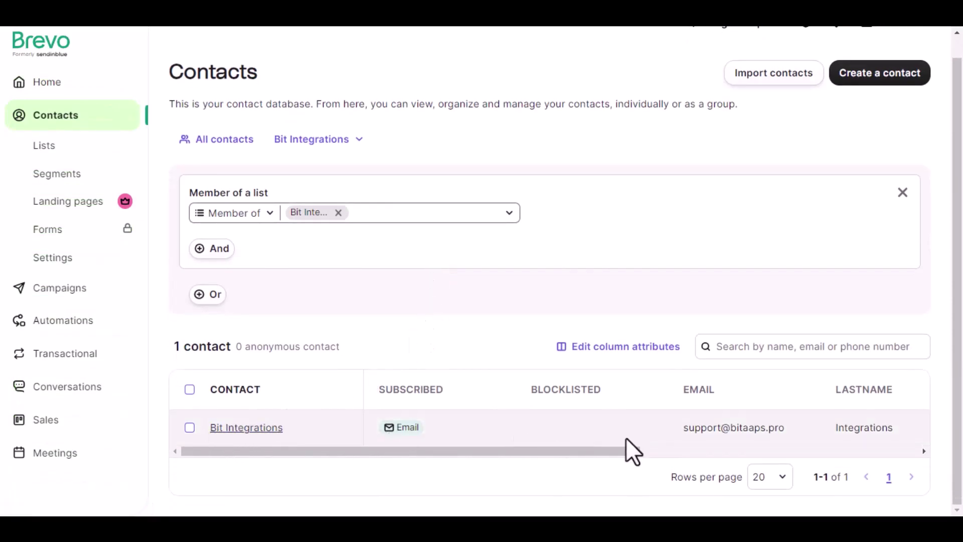